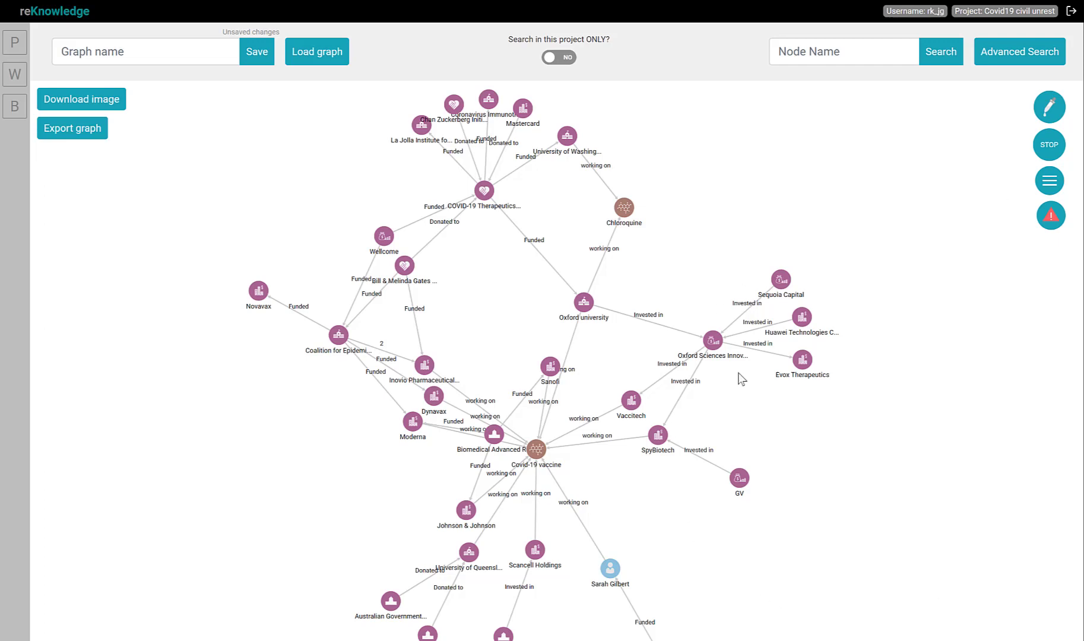
# - Customize the Wellcome node with a bright green colour, cross shape and size 6
pyautogui.rightClick(380, 242)
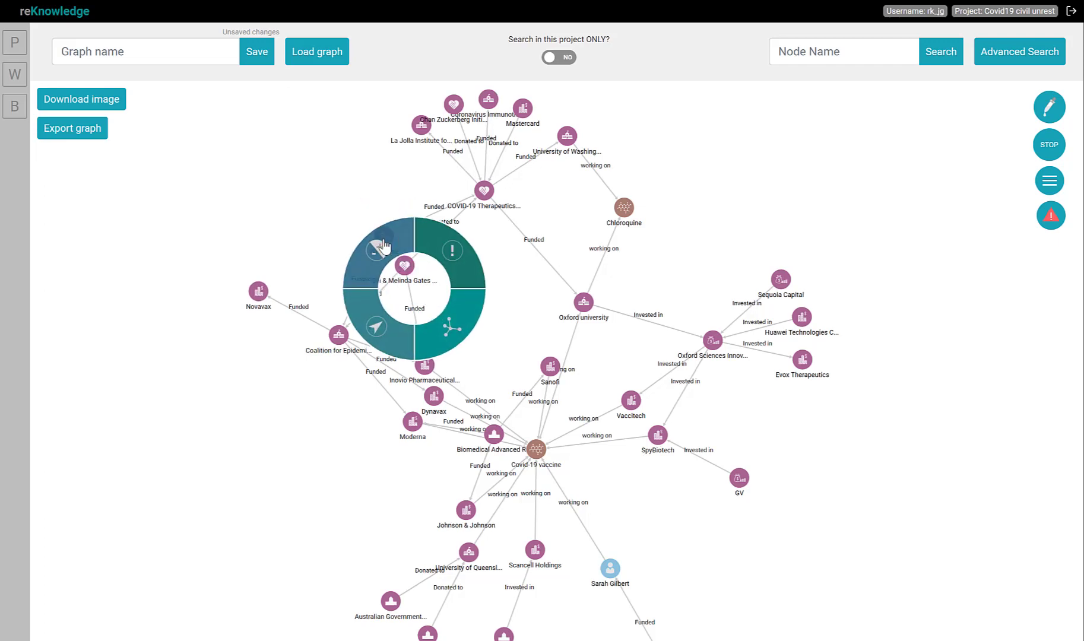
pyautogui.click(454, 260)
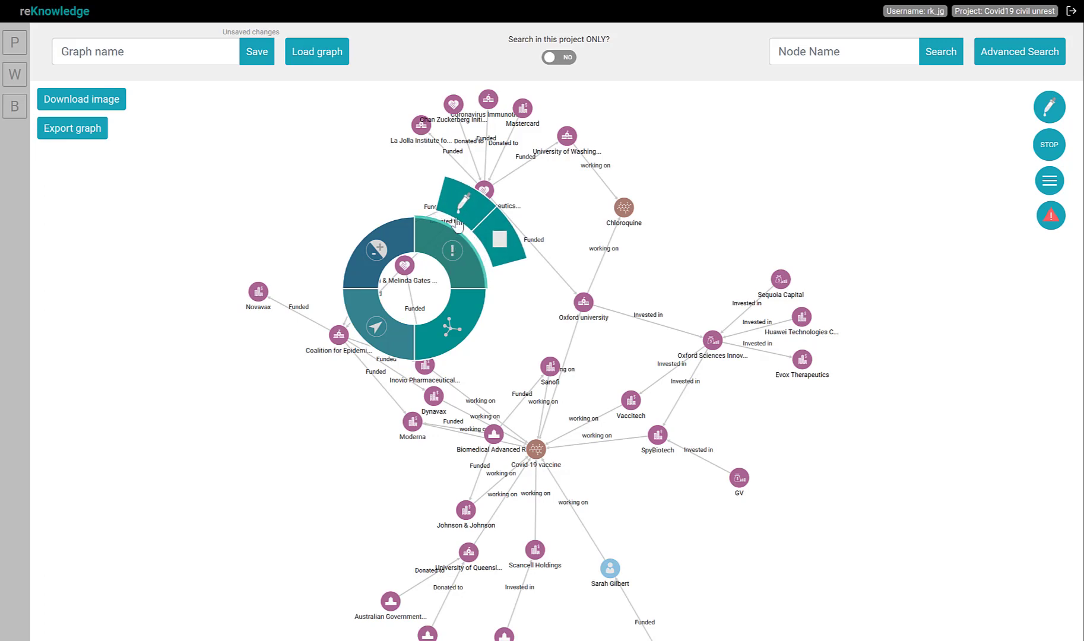
pyautogui.click(462, 208)
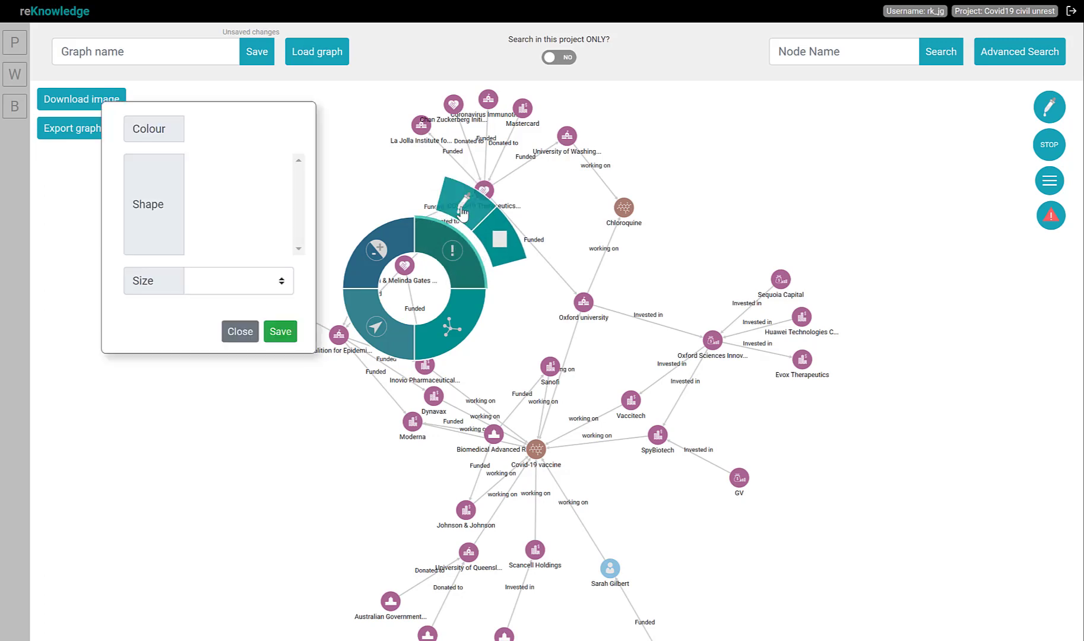
pyautogui.click(231, 135)
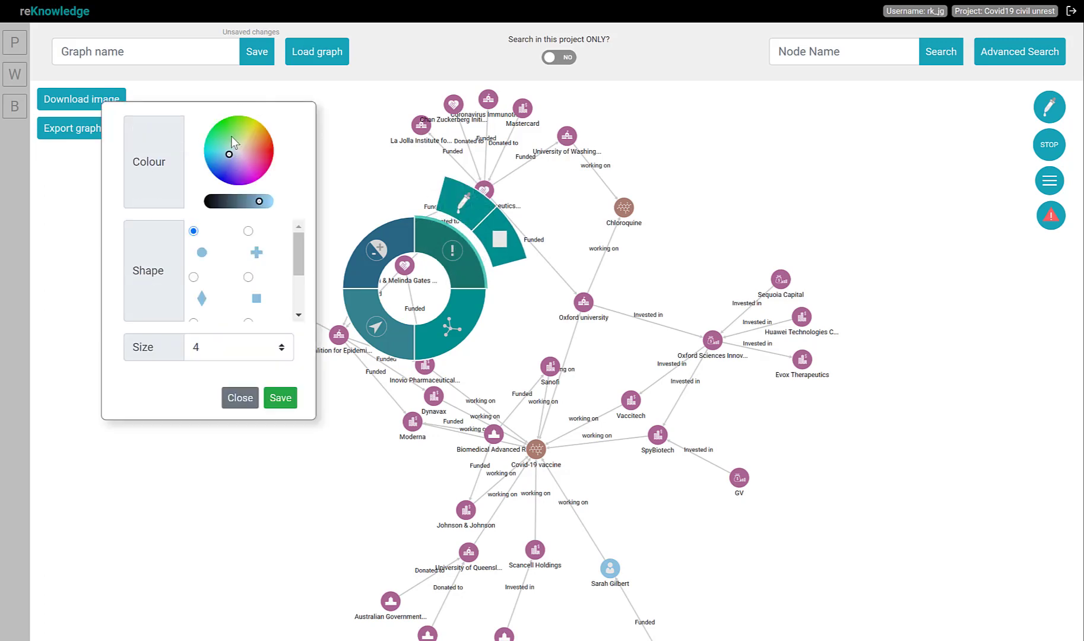
pyautogui.click(248, 231)
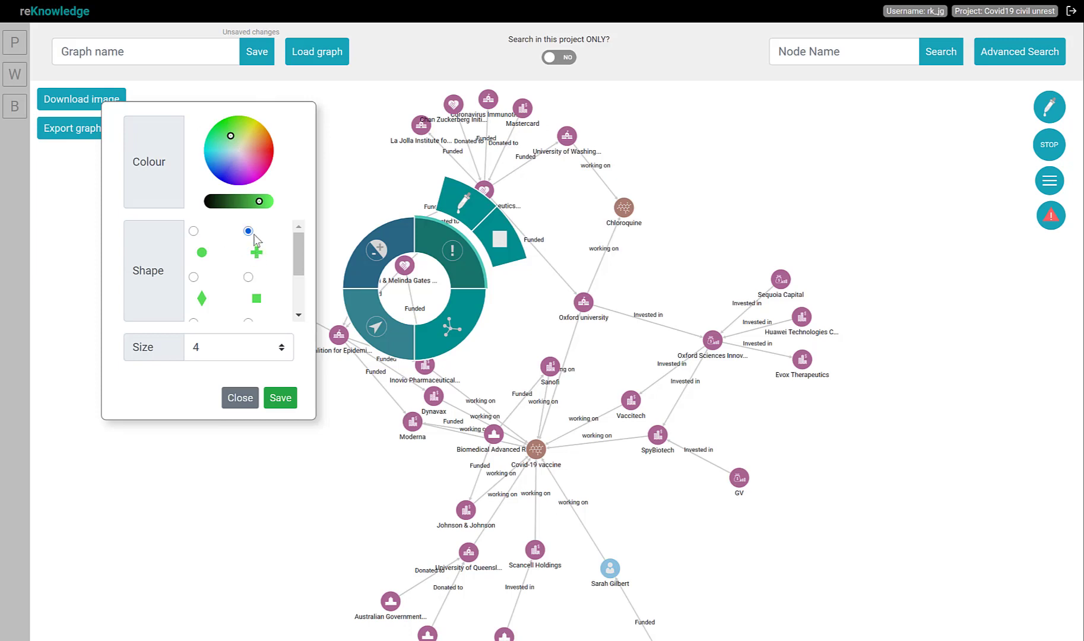
pyautogui.click(229, 348)
pyautogui.click(219, 9)
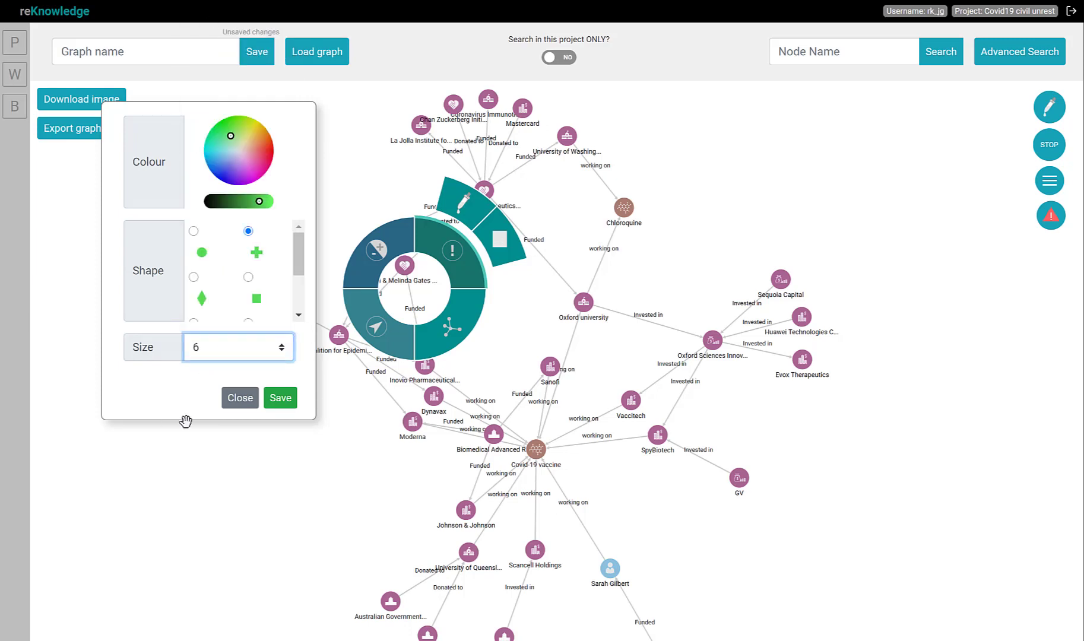
pyautogui.click(280, 398)
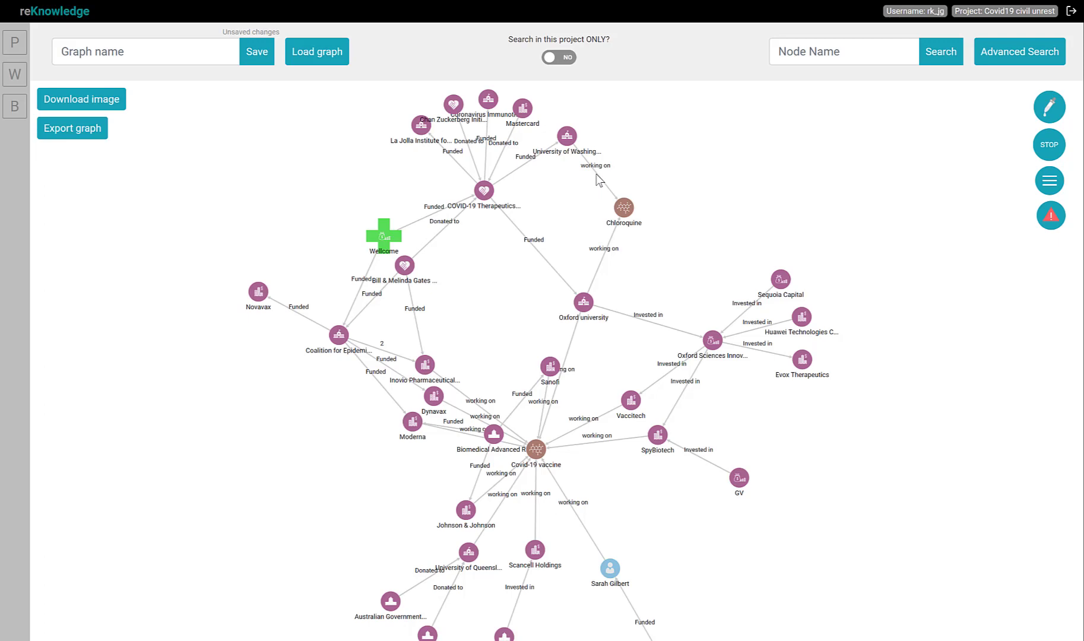
# - Style the "working on" relationship between University of Washington and Chloroquine as a dashed, pinkish-red line with thickness 4
pyautogui.click(624, 208)
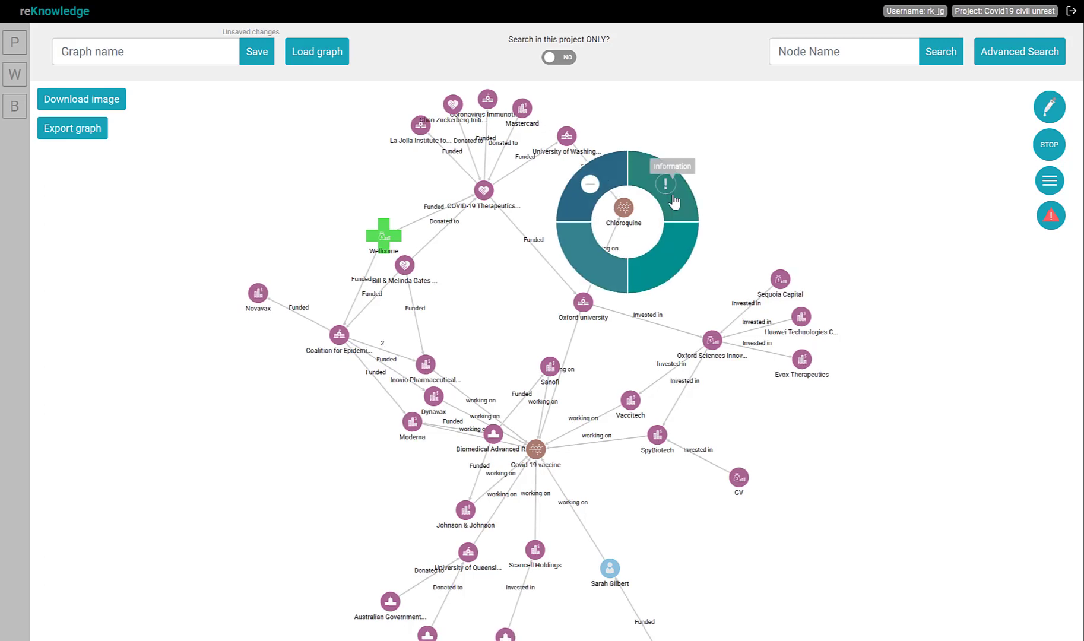
pyautogui.moveTo(669, 170)
pyautogui.click(676, 141)
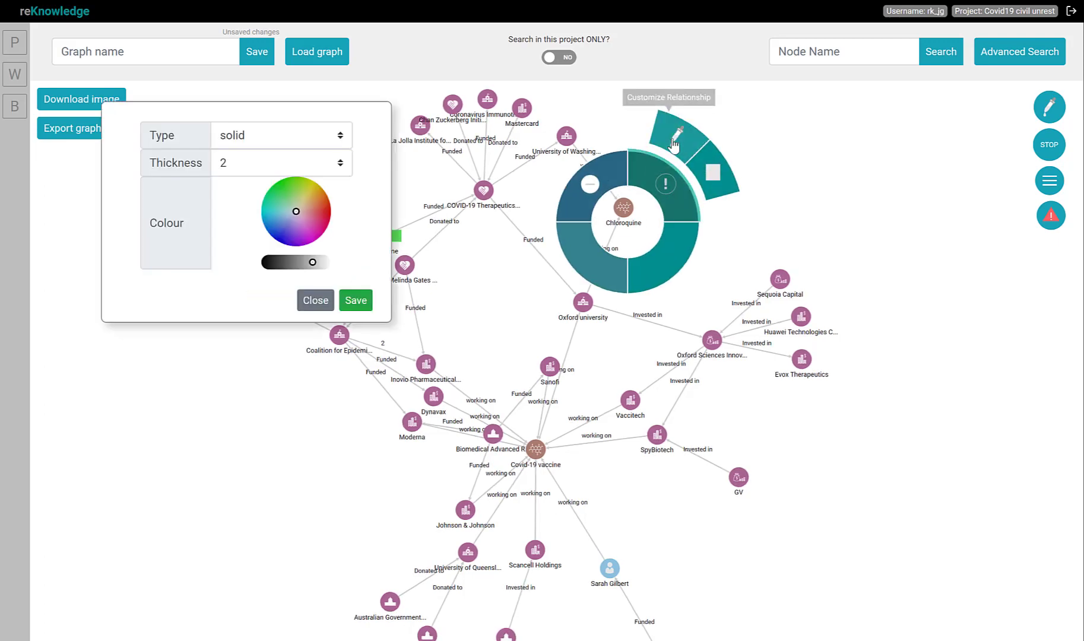
pyautogui.click(249, 137)
pyautogui.click(238, 164)
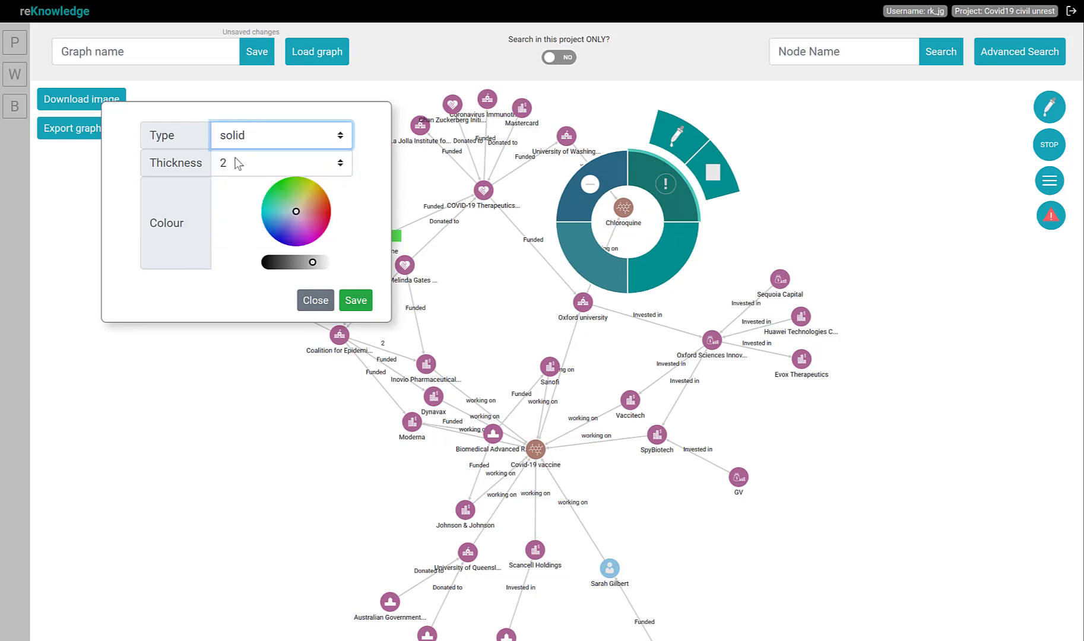
pyautogui.click(238, 164)
pyautogui.click(242, 239)
pyautogui.click(315, 215)
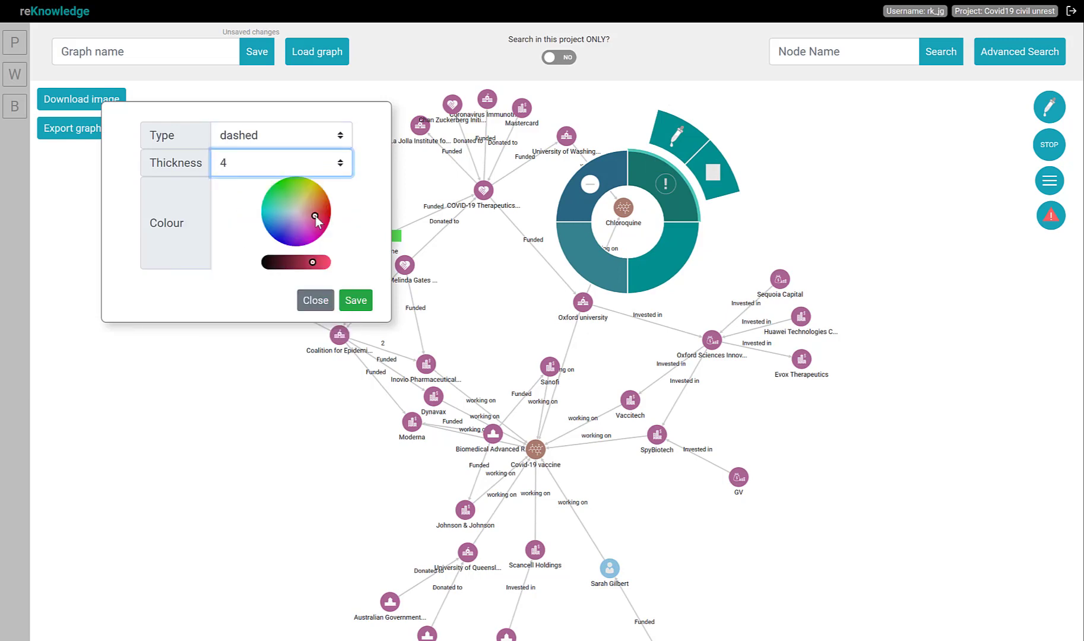
pyautogui.click(355, 301)
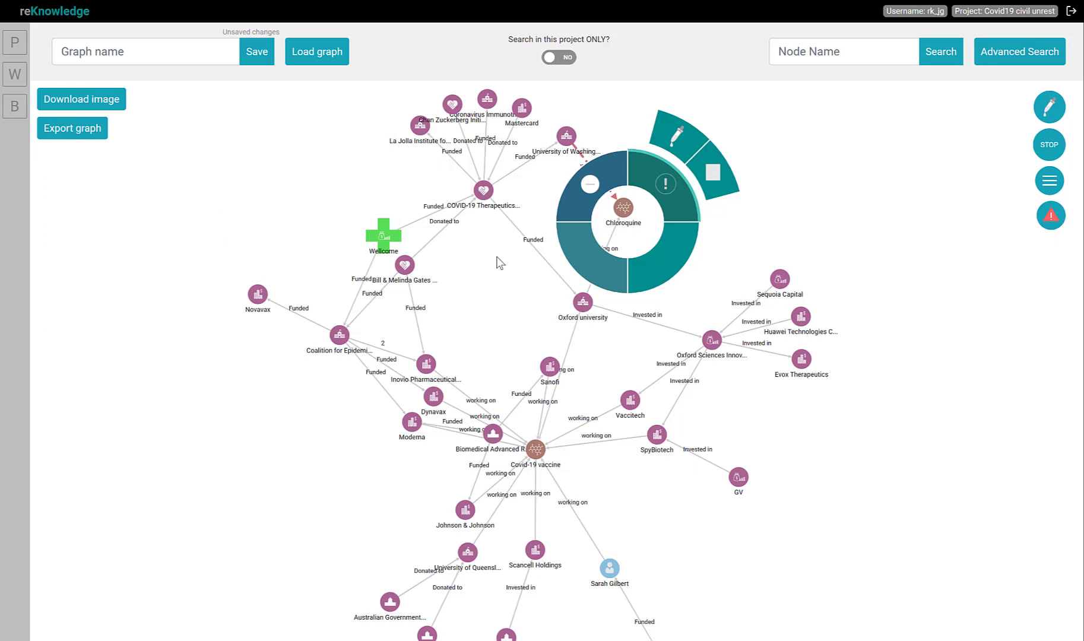
pyautogui.click(519, 326)
# - Restyle all Company nodes in the visual customization settings as mustard-yellow squares
pyautogui.moveTo(526, 305); pyautogui.dragTo(492, 302)
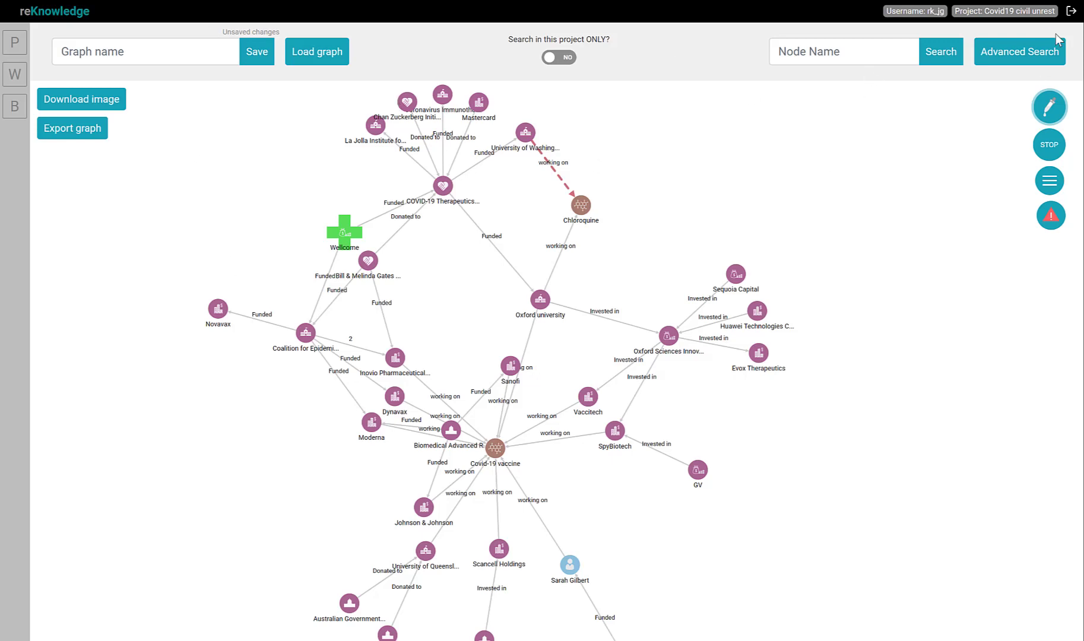
pyautogui.click(1055, 111)
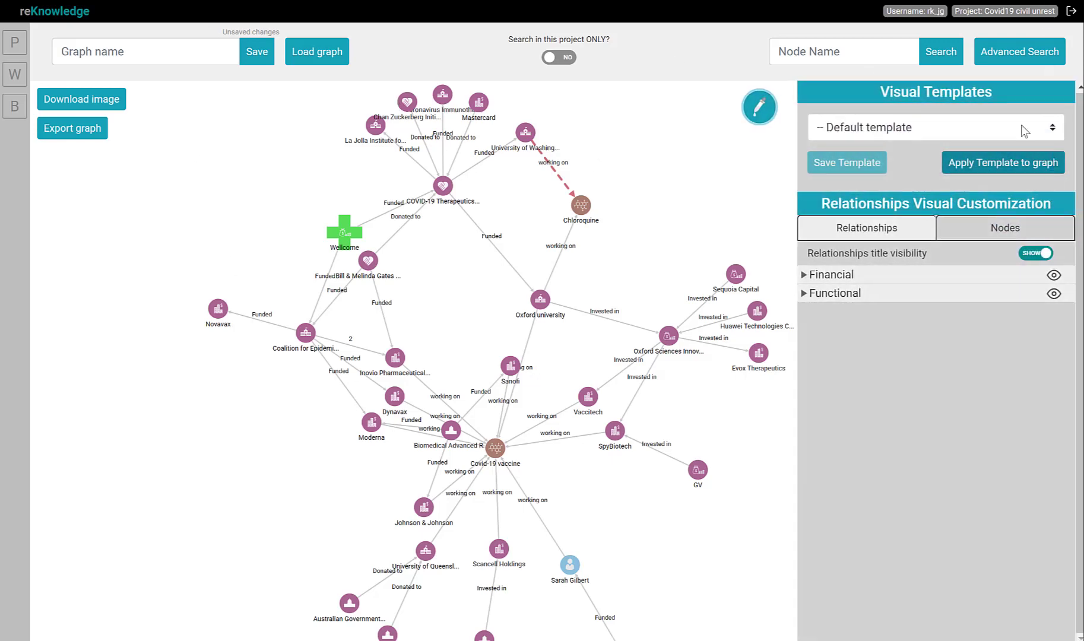
pyautogui.click(1003, 230)
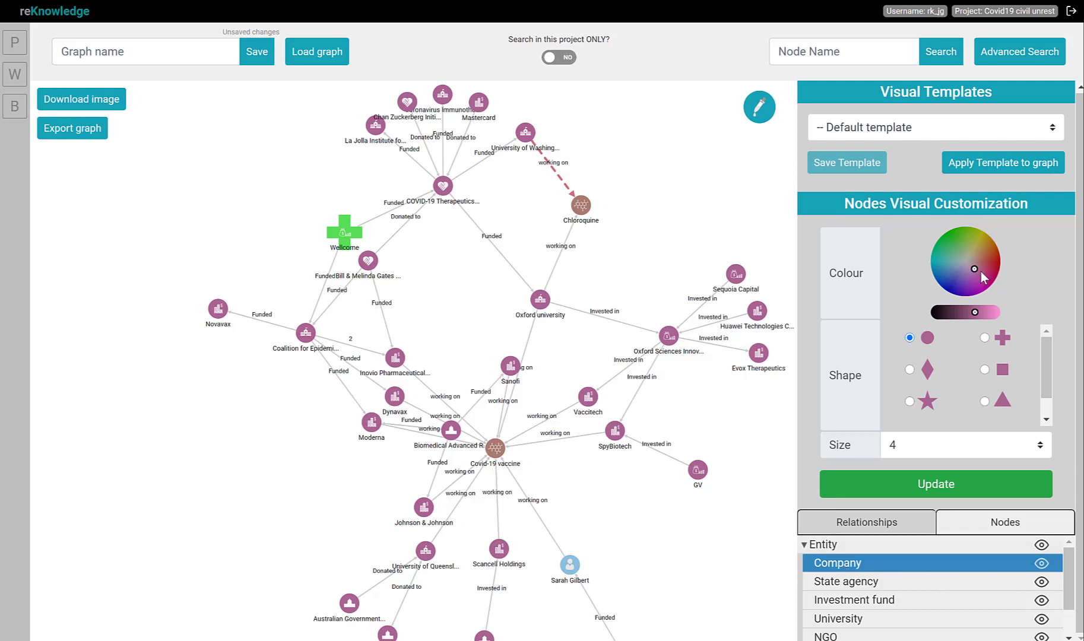
pyautogui.click(975, 254)
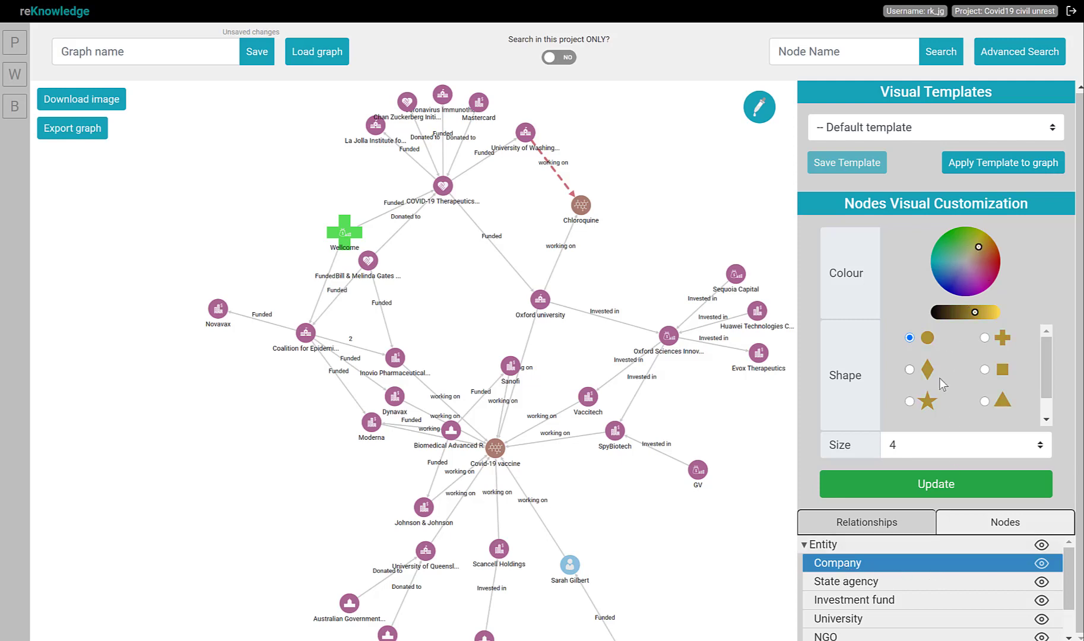
pyautogui.click(987, 371)
pyautogui.click(907, 494)
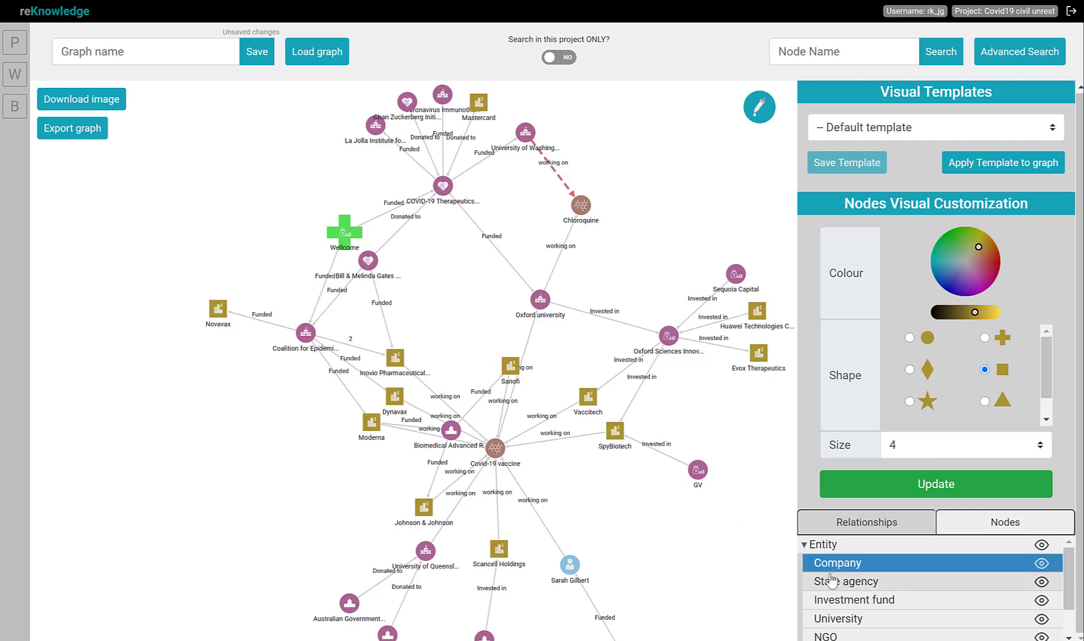
# - Restyle all University nodes as teal-green squares
pyautogui.click(866, 626)
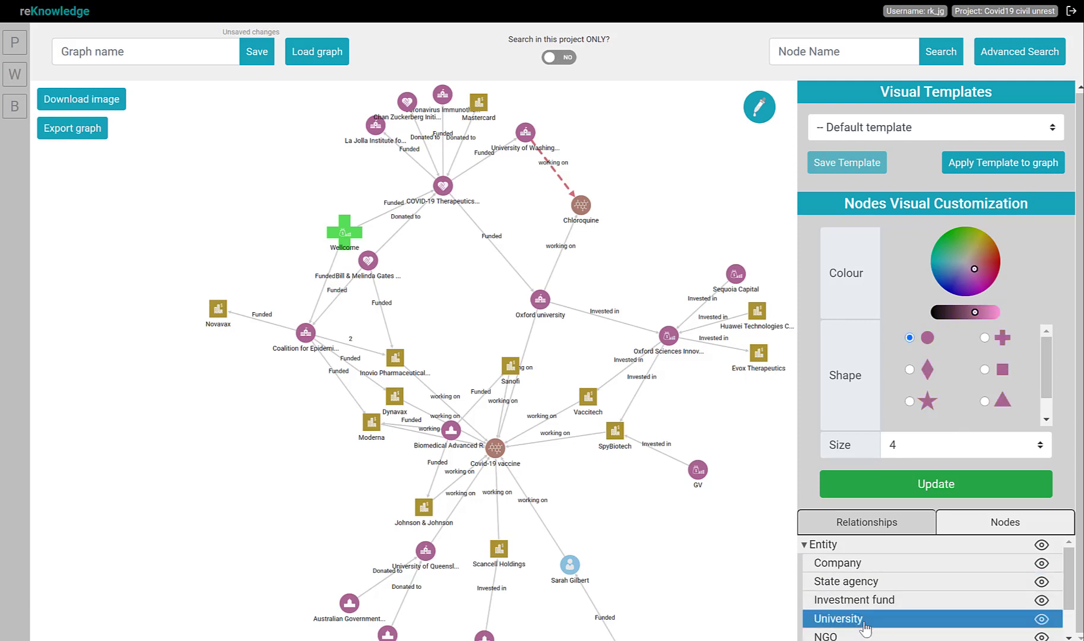
pyautogui.click(949, 256)
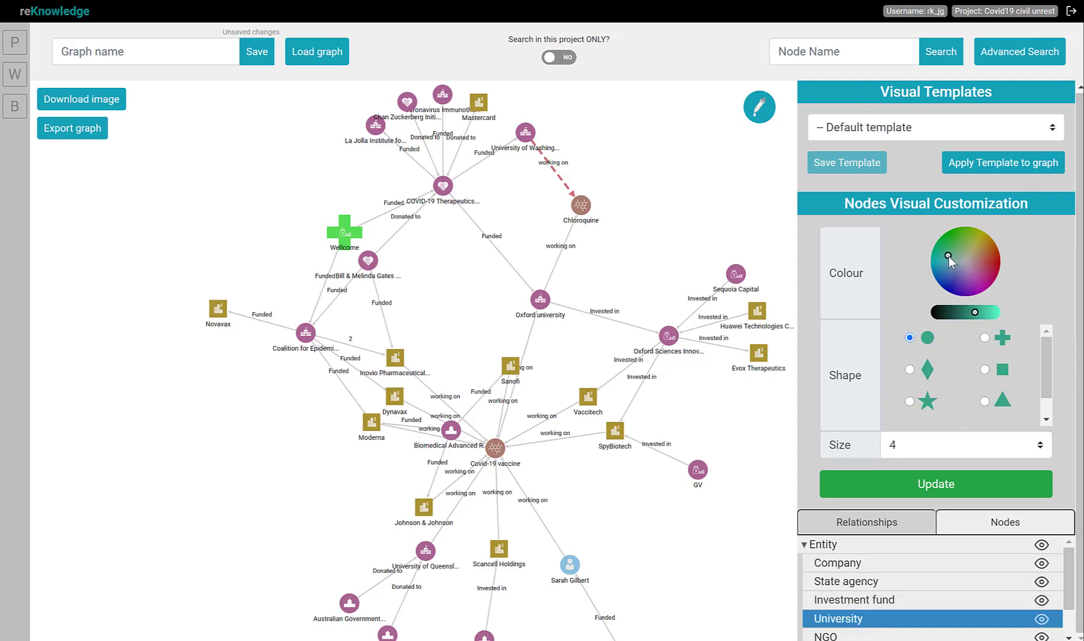
pyautogui.click(986, 369)
pyautogui.click(953, 484)
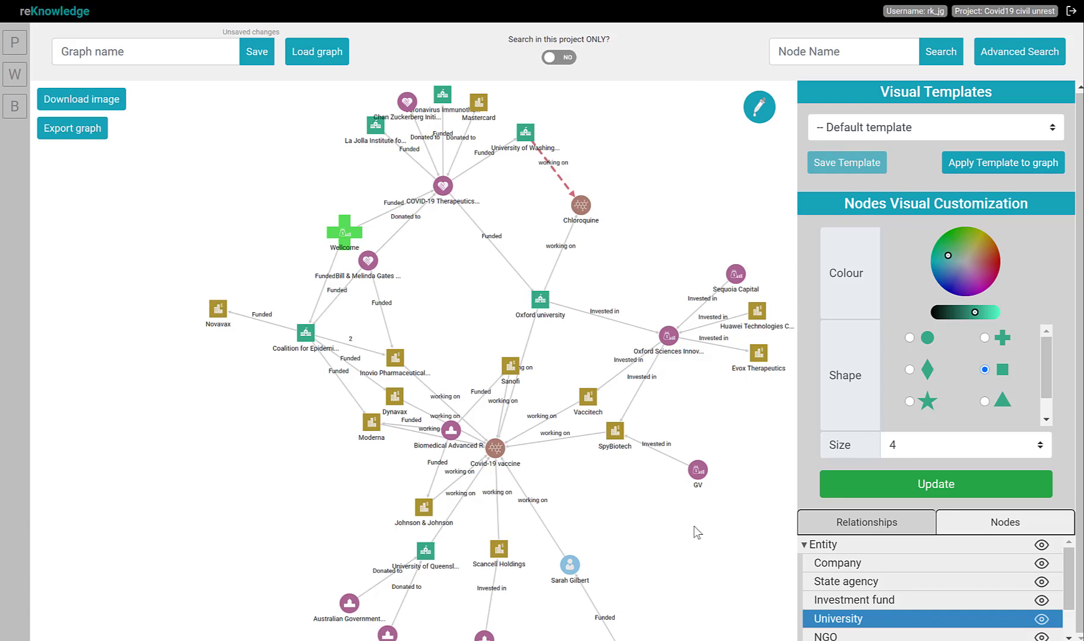
# - Restyle the whole Financial relationship category as dashed blue lines with thickness 4
pyautogui.click(879, 525)
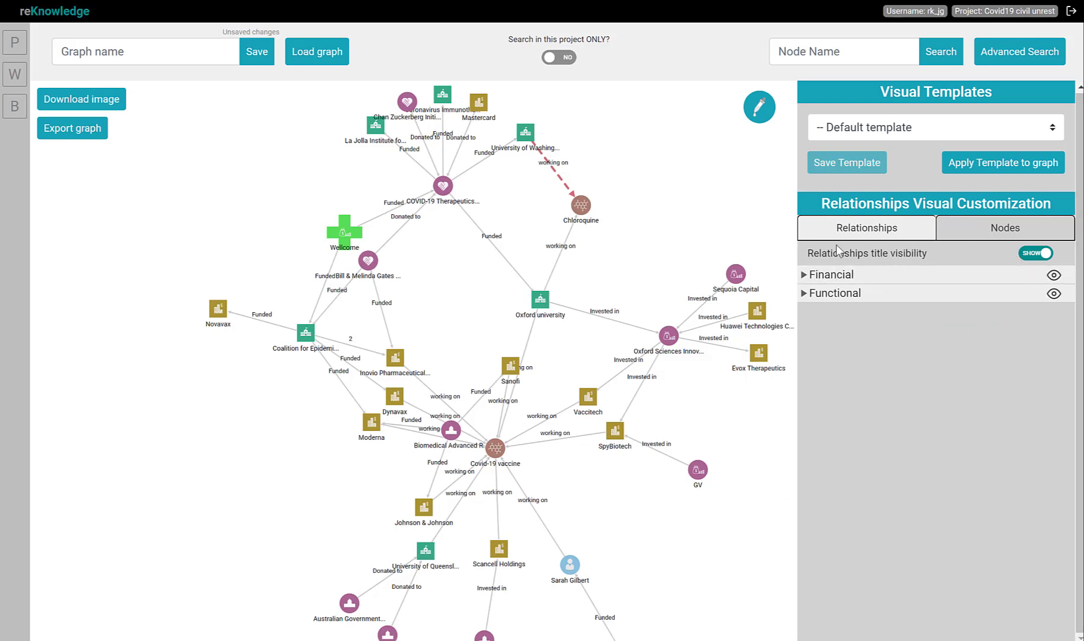
pyautogui.click(804, 276)
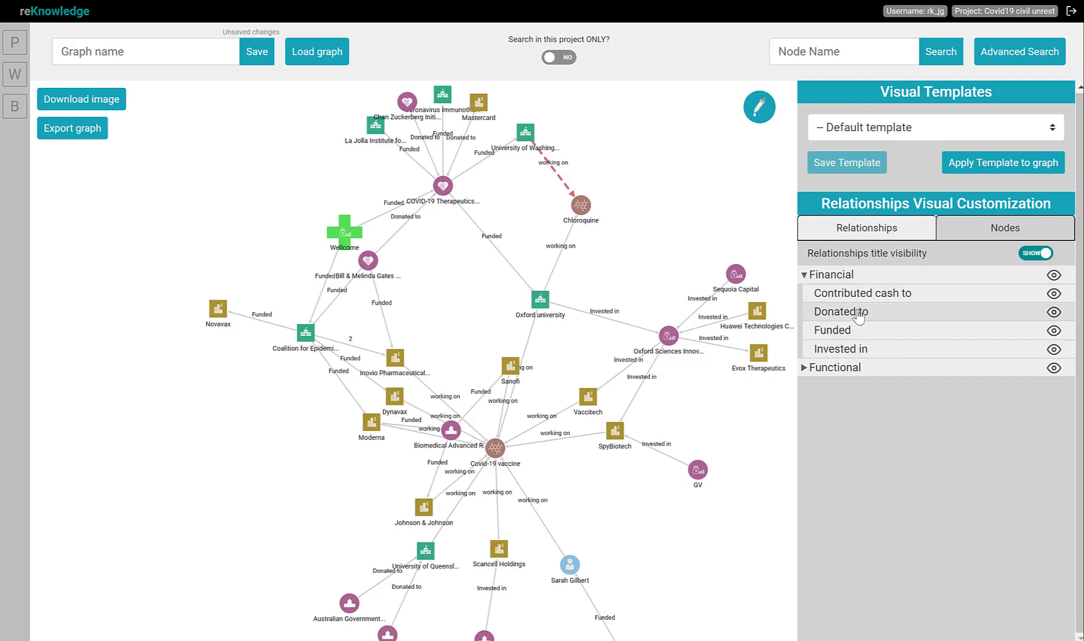
pyautogui.click(872, 280)
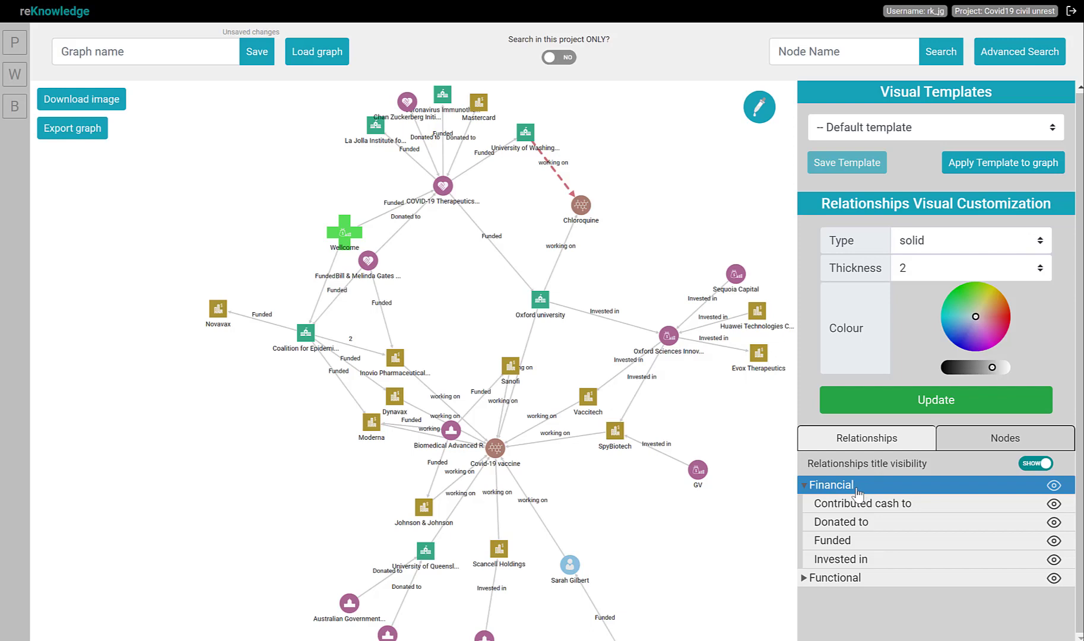
pyautogui.click(955, 327)
pyautogui.click(917, 245)
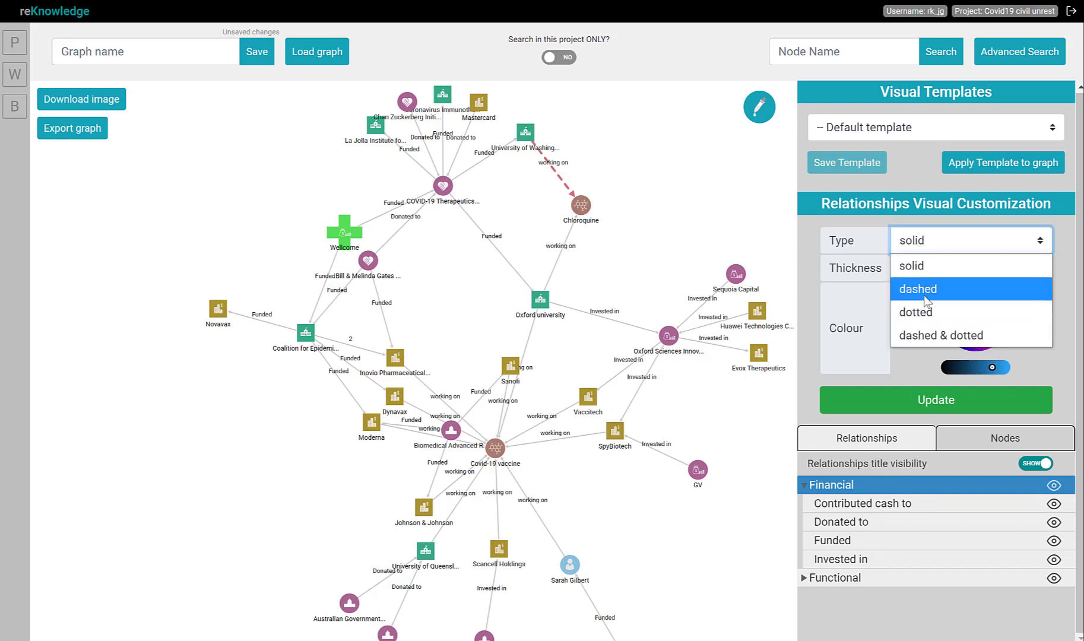
pyautogui.click(926, 299)
pyautogui.click(917, 271)
pyautogui.click(914, 341)
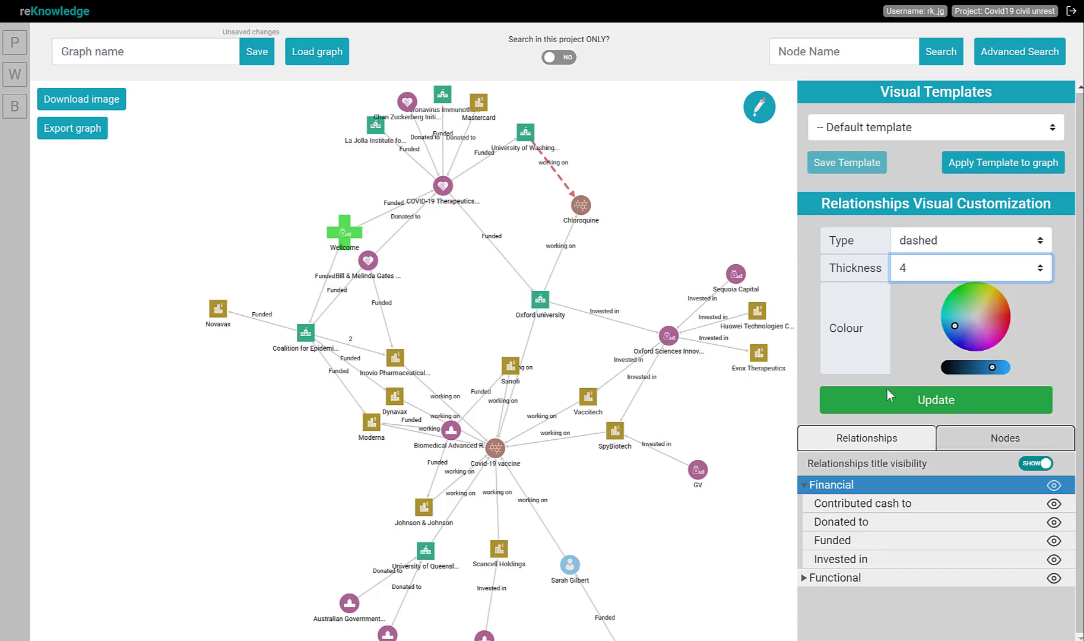
pyautogui.click(926, 401)
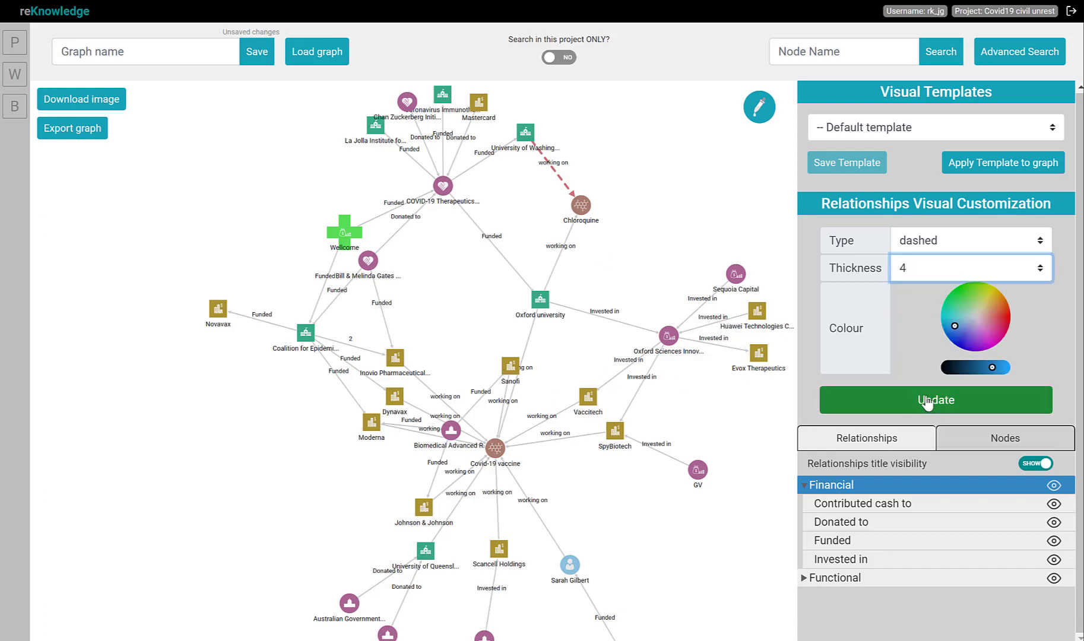
pyautogui.click(928, 402)
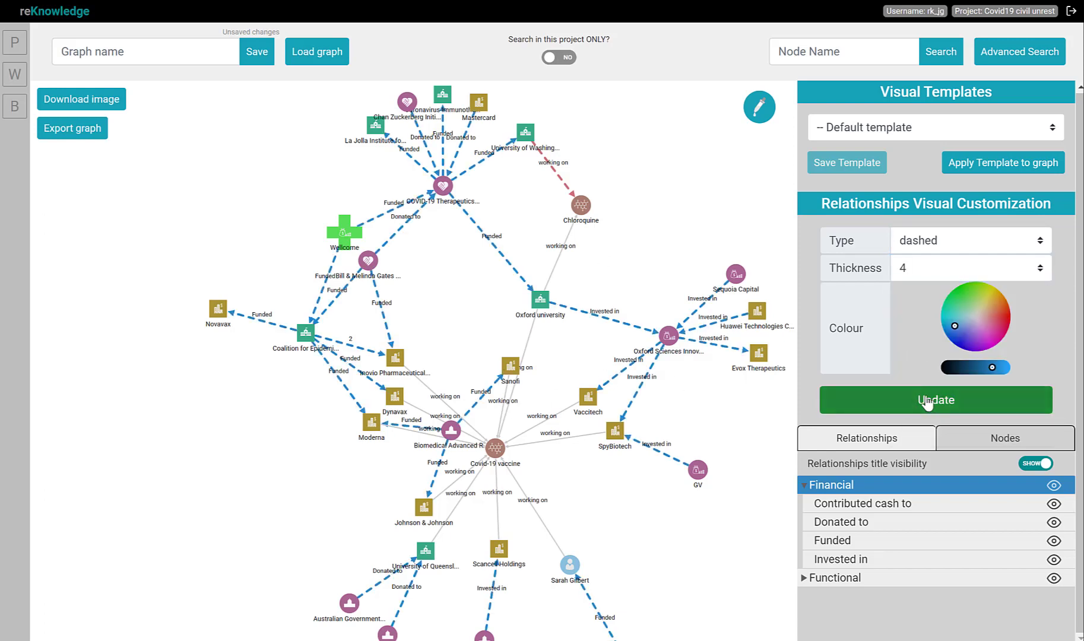
pyautogui.click(760, 110)
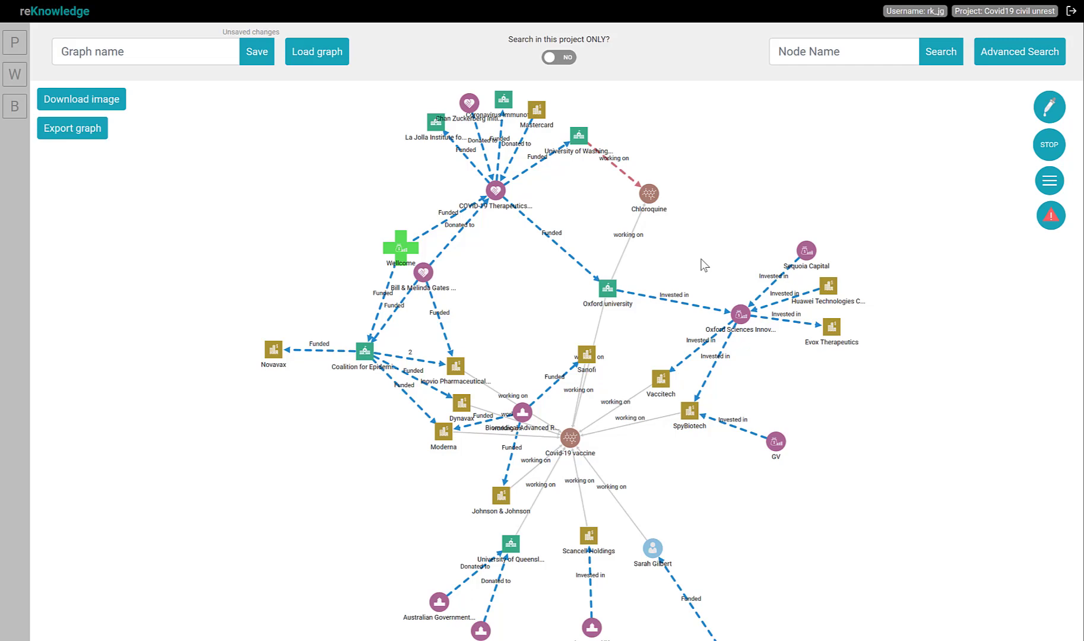
pyautogui.scroll(3, 495, 212)
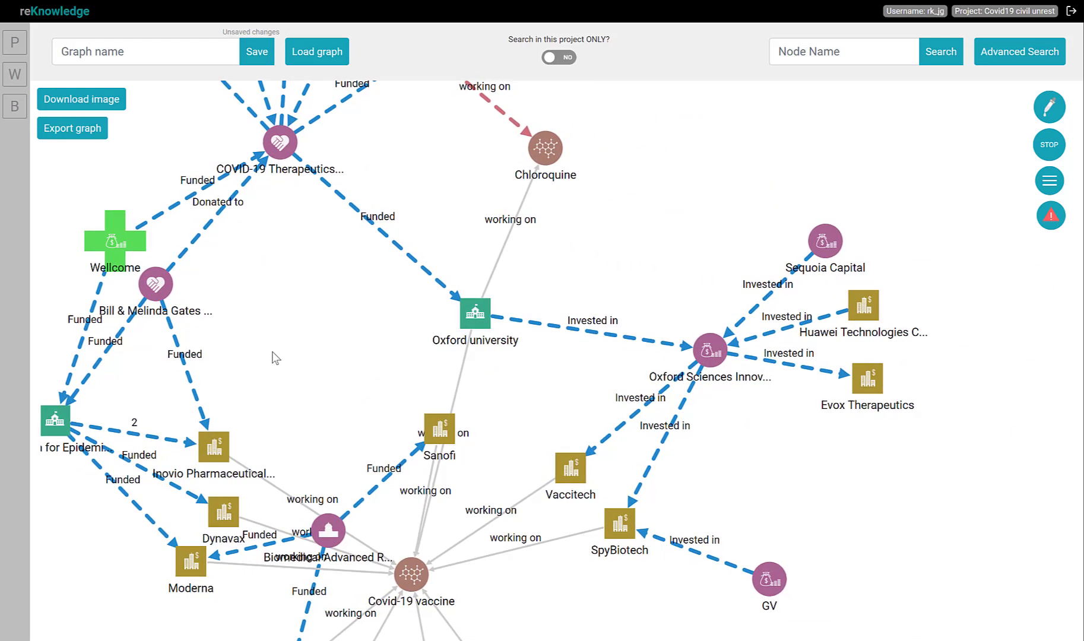
pyautogui.moveTo(272, 357); pyautogui.dragTo(709, 329)
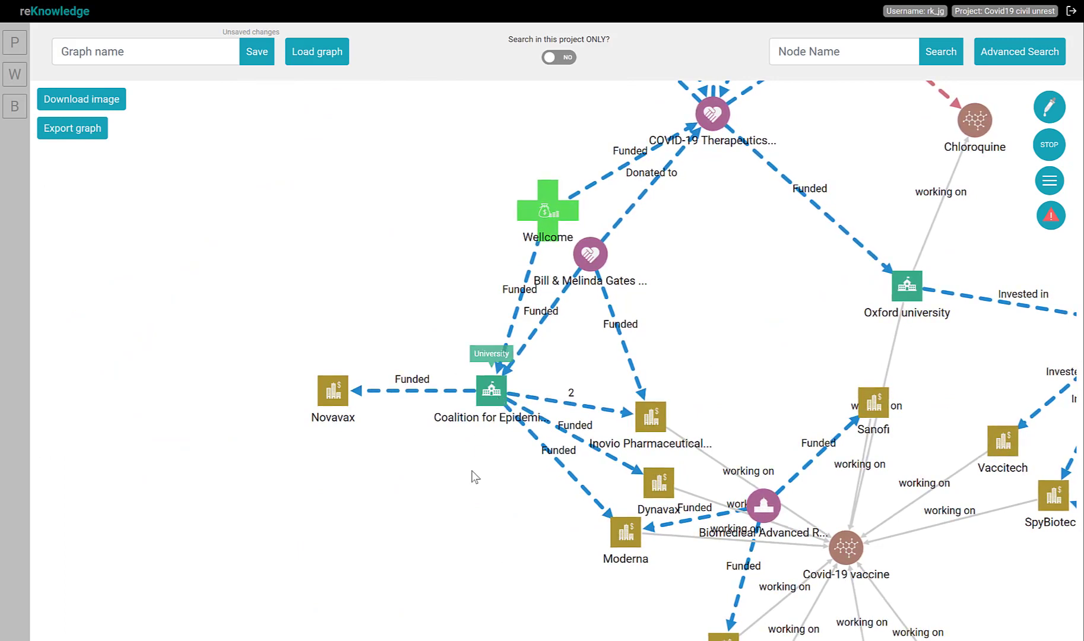
pyautogui.scroll(-5, 475, 476)
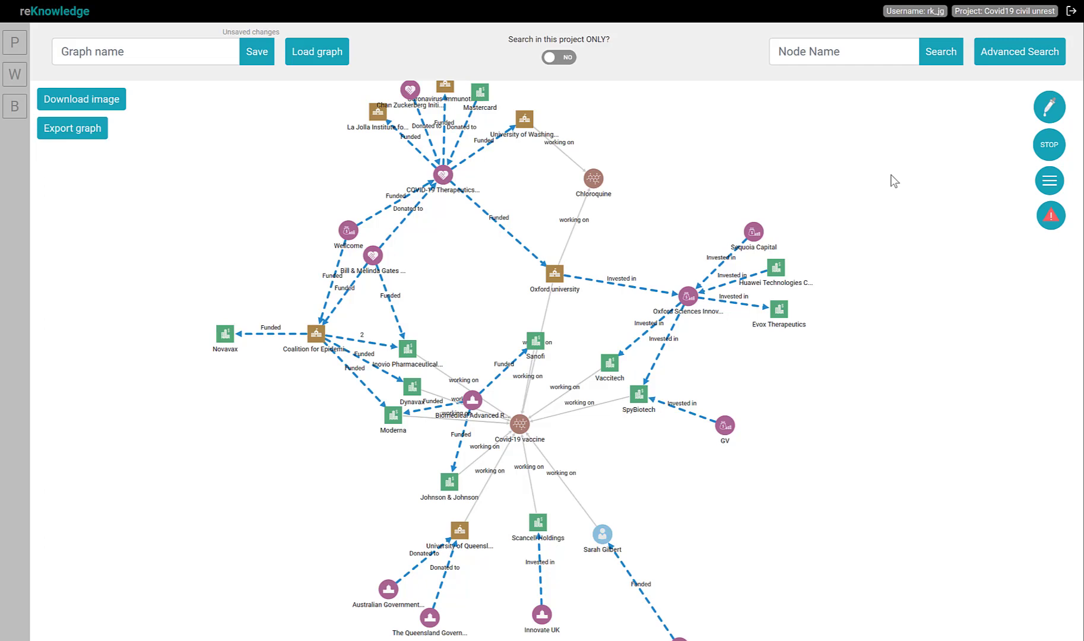
# - Save the current graph styling as a new visual template named my_new_template
pyautogui.click(1051, 108)
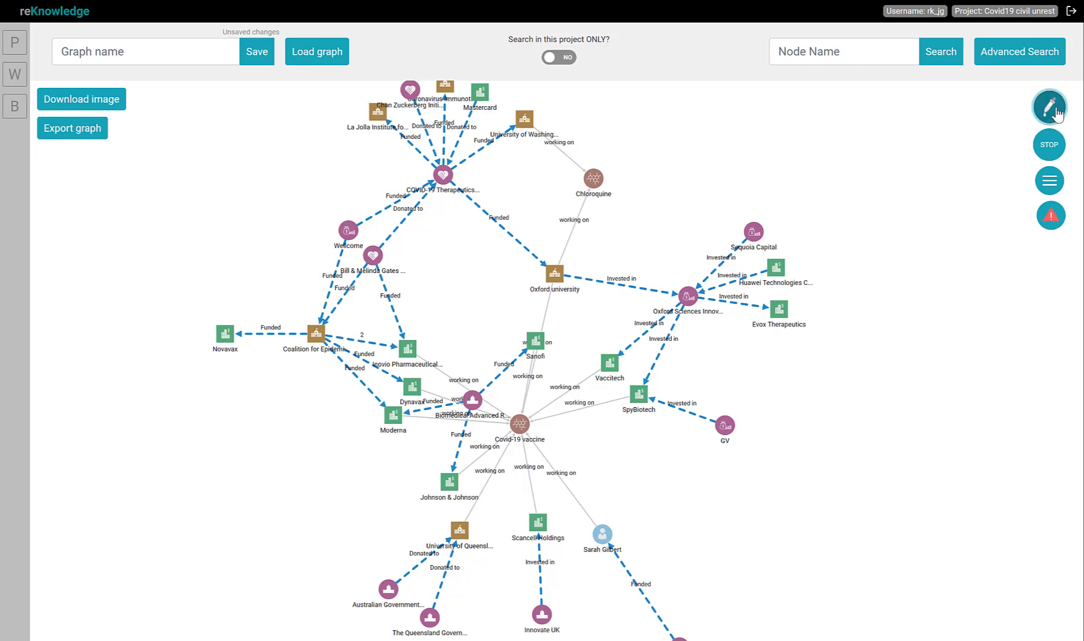
pyautogui.click(978, 132)
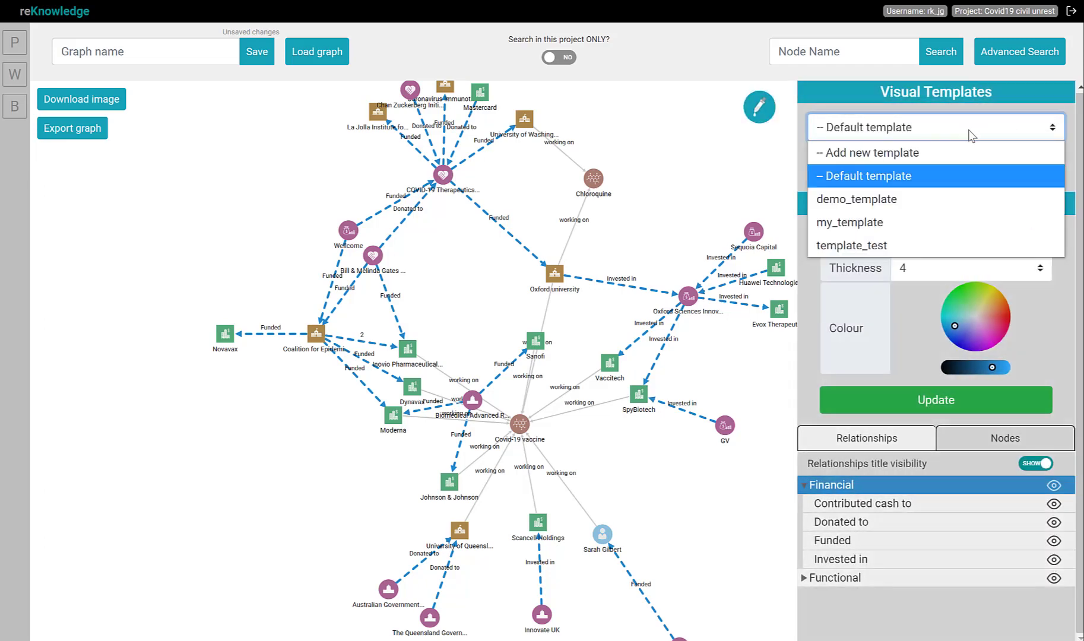
pyautogui.click(886, 154)
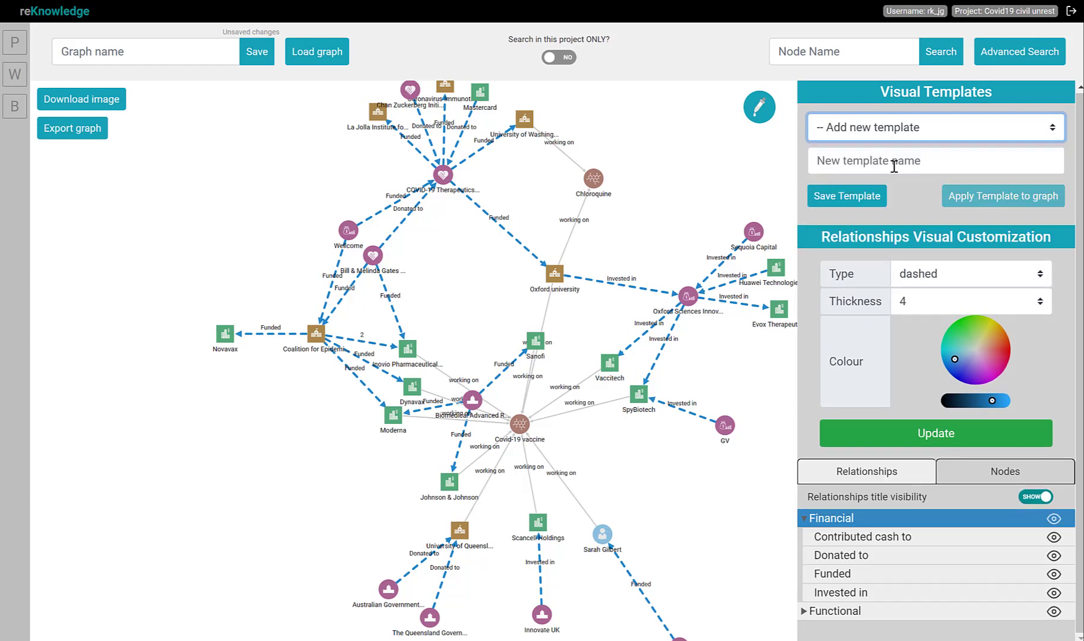
pyautogui.click(902, 162)
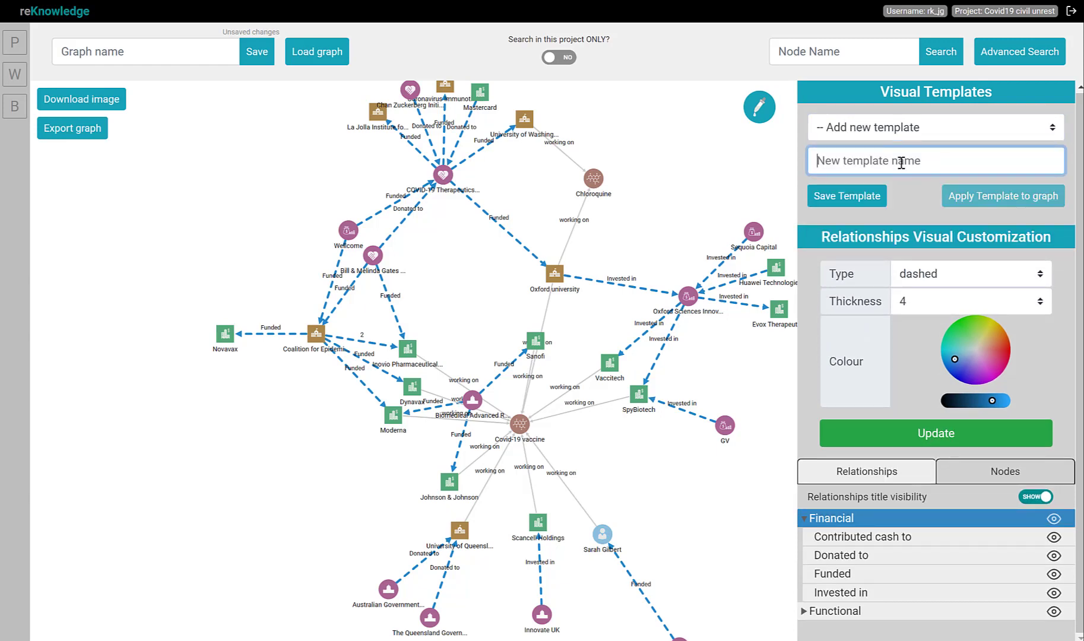
pyautogui.write('my_new-re')
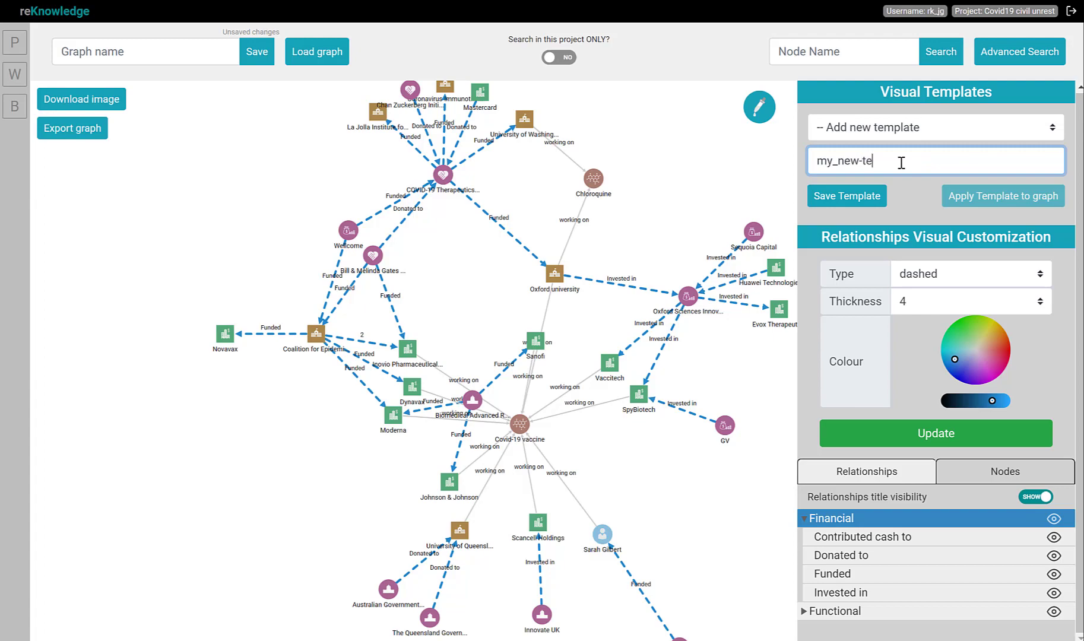
pyautogui.press('BackSpace')
pyautogui.press('BackSpace')
pyautogui.write('template')
pyautogui.click(855, 196)
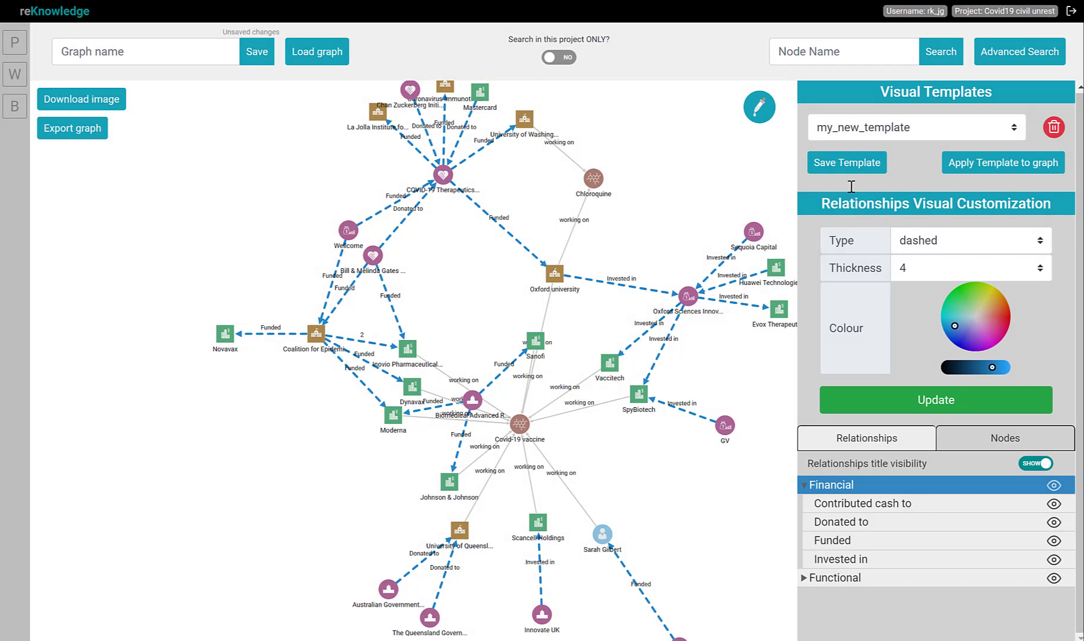
# - Apply the Default template to the graph to reset the styling of its nodes and relationships
pyautogui.moveTo(412, 274); pyautogui.dragTo(373, 293)
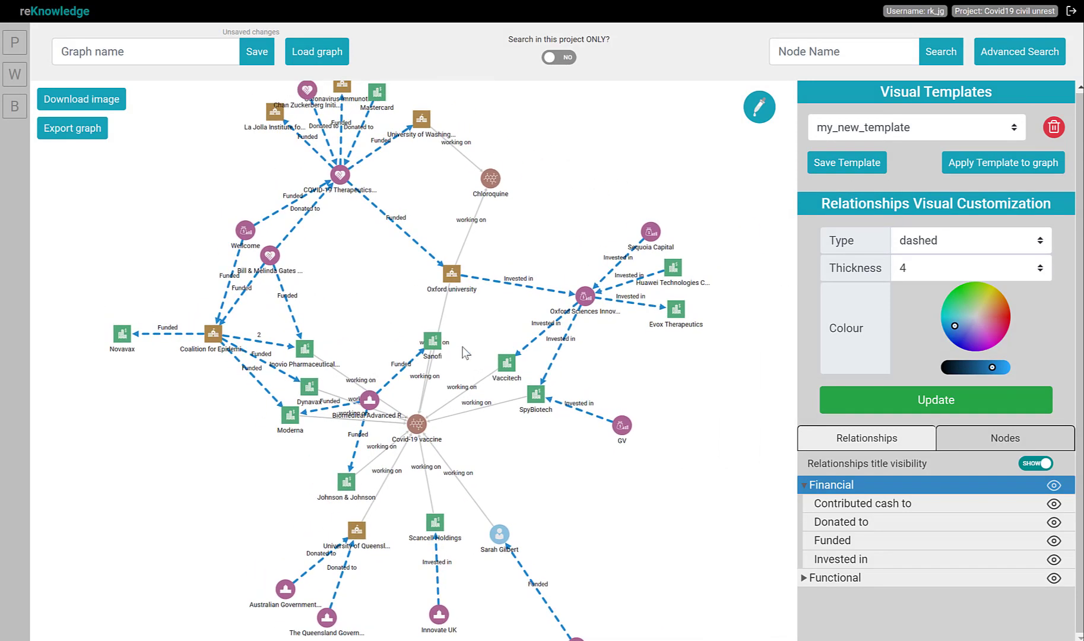
pyautogui.click(882, 127)
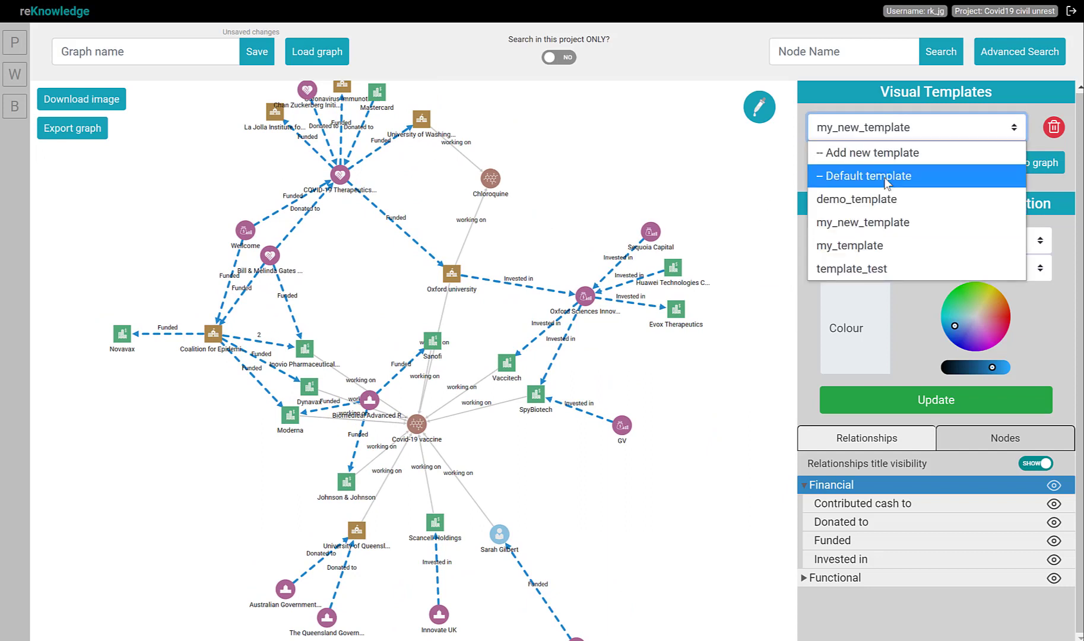
pyautogui.click(887, 177)
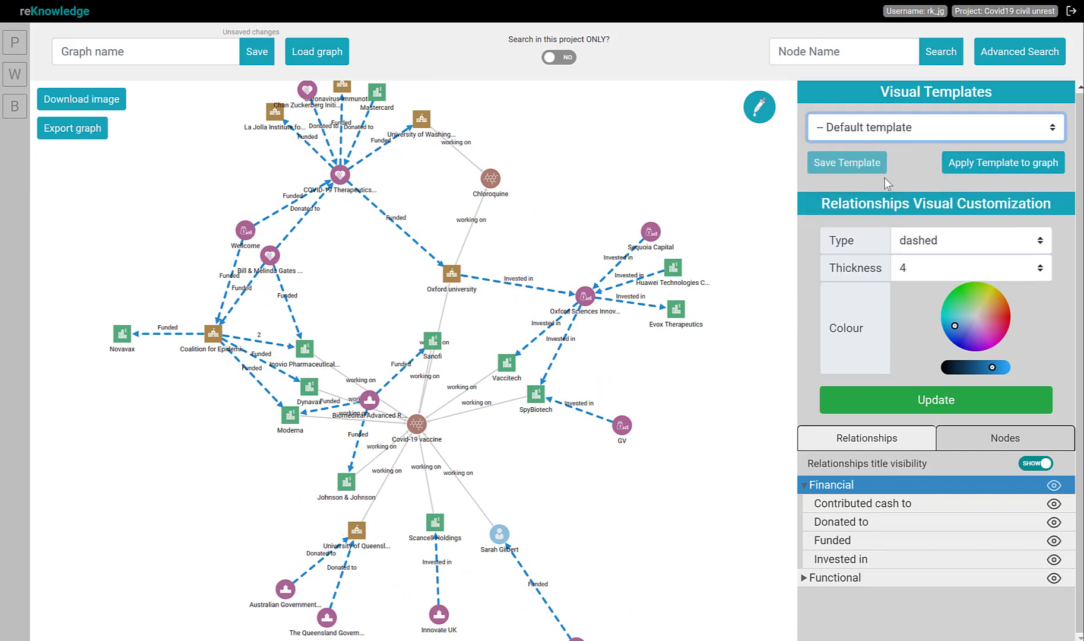
pyautogui.click(1003, 171)
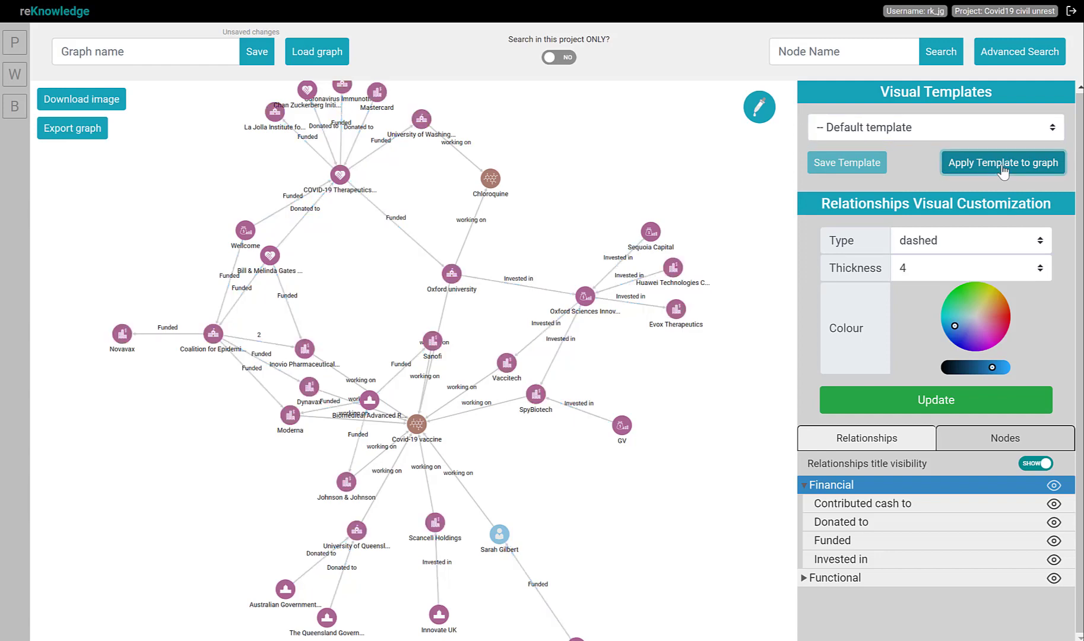
# - Open the selection of available visual templates
pyautogui.click(940, 132)
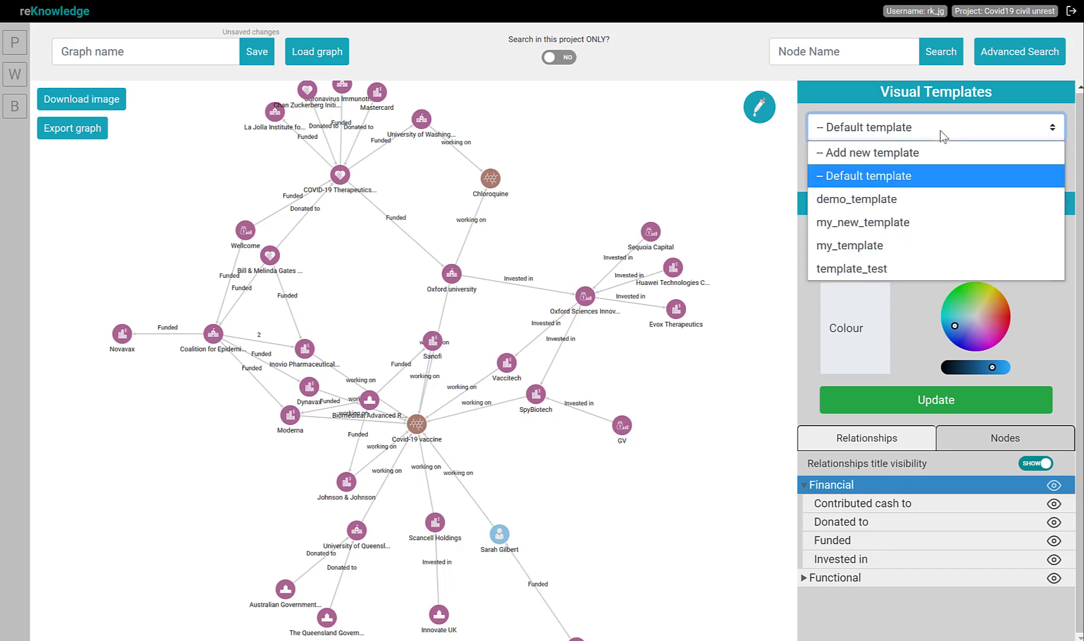